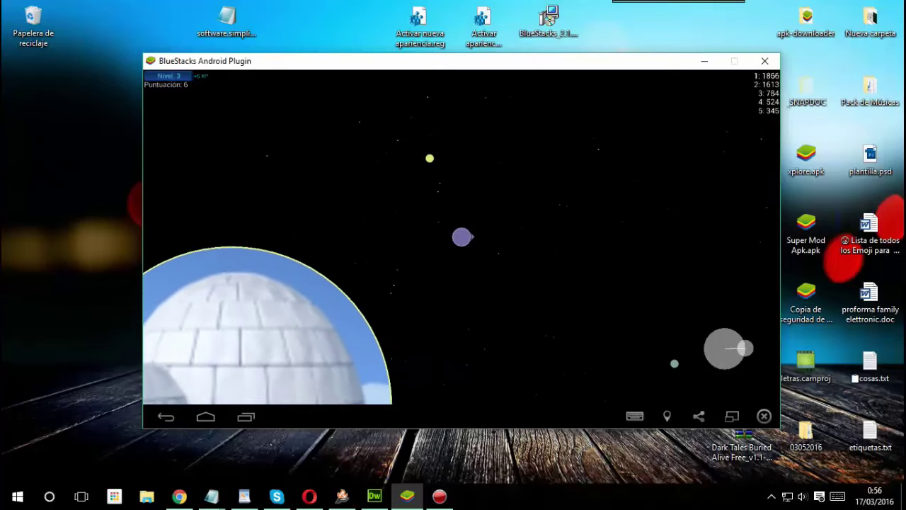
- Steer the cell around the arena with the game's on-screen joystick to collect dots
{"action": "left_click_drag", "start_coordinate": [746, 348], "coordinate": [738, 363]}
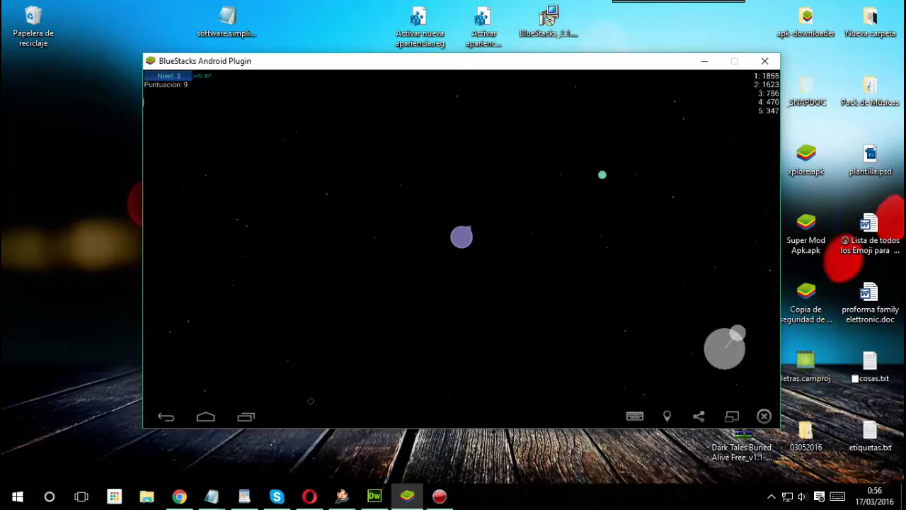
{"action": "mouse_move", "coordinate": [745, 348]}
{"action": "left_mouse_down"}
{"action": "mouse_move", "coordinate": [739, 330]}
{"action": "mouse_move", "coordinate": [707, 338]}
{"action": "left_mouse_up"}
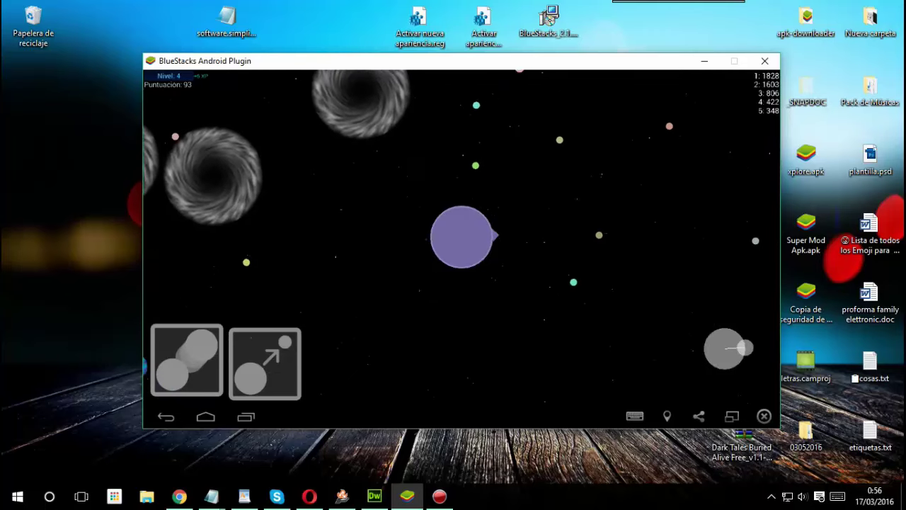
{"action": "mouse_move", "coordinate": [746, 348]}
{"action": "left_mouse_down"}
{"action": "mouse_move", "coordinate": [737, 363]}
{"action": "mouse_move", "coordinate": [737, 333]}
{"action": "mouse_move", "coordinate": [719, 328]}
{"action": "left_mouse_up"}
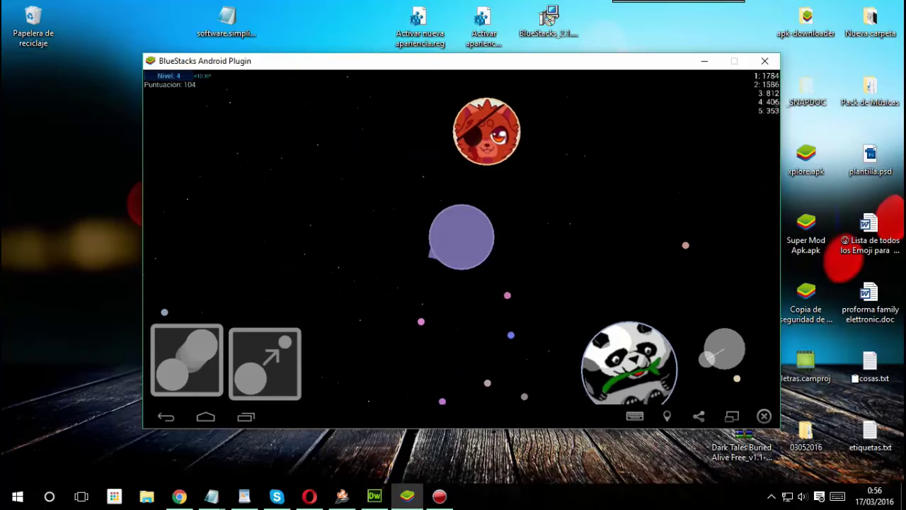
- Open Xpadder from the hidden background apps and arrange it beside the BlueStacks game window
{"action": "left_click", "coordinate": [772, 497]}
{"action": "left_click", "coordinate": [771, 444]}
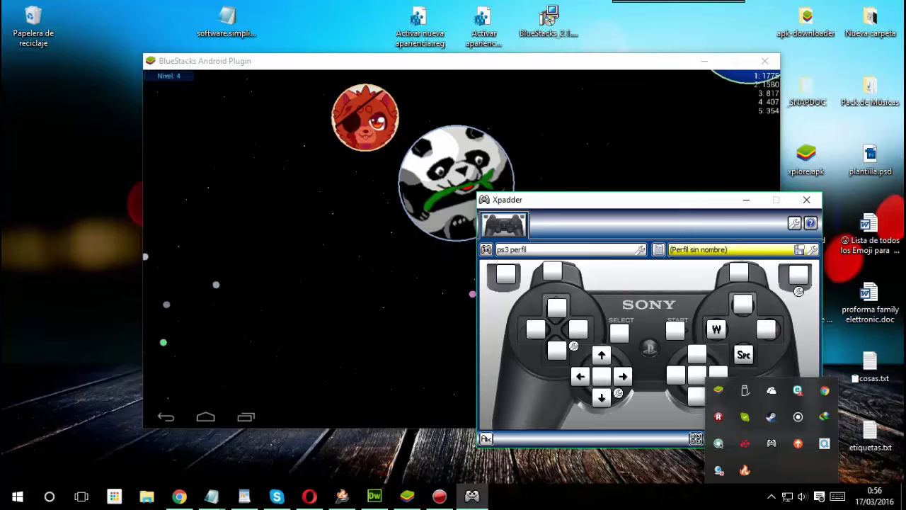
{"action": "left_click_drag", "start_coordinate": [525, 65], "coordinate": [390, 29]}
{"action": "left_click", "coordinate": [683, 161]}
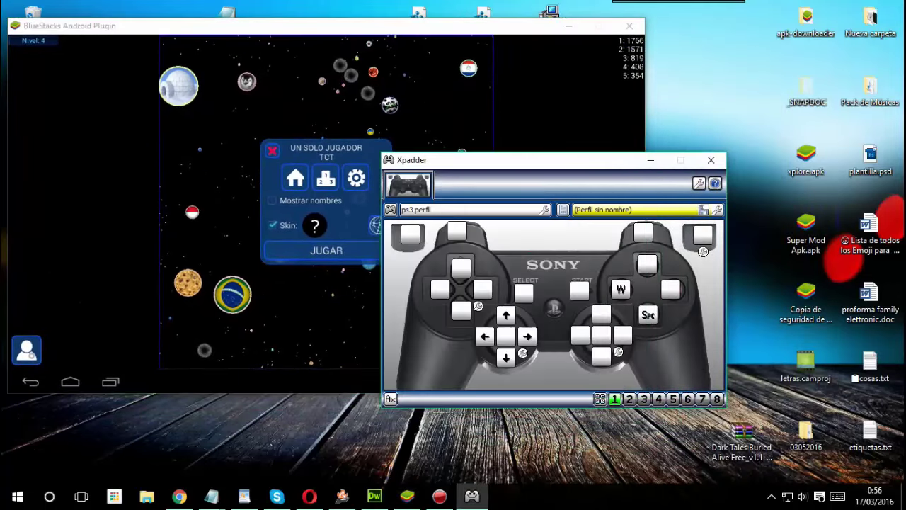
{"action": "left_click_drag", "start_coordinate": [454, 164], "coordinate": [729, 171]}
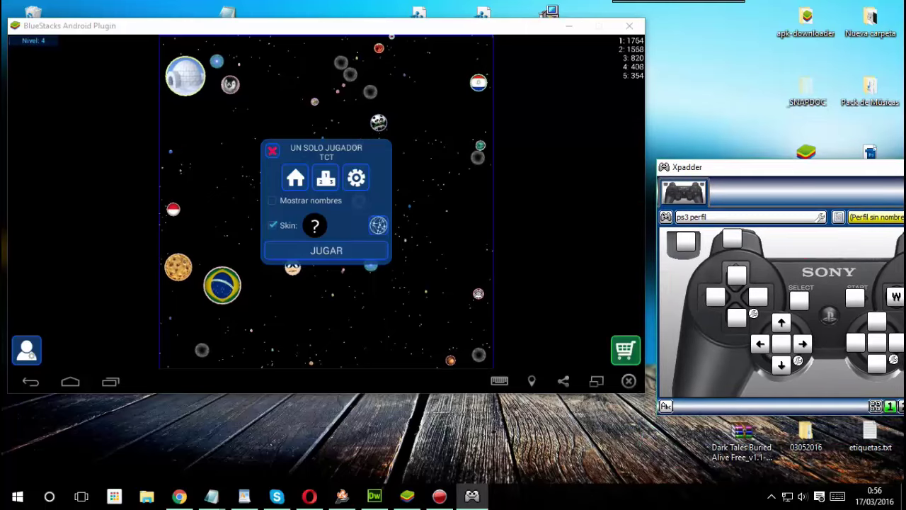
- Start a new single-player round, try the direction controls, and place Xpadder higher beside the game
{"action": "left_click", "coordinate": [327, 250]}
{"action": "key", "text": "Left"}
{"action": "key", "text": "Up"}
{"action": "key", "text": "Right"}
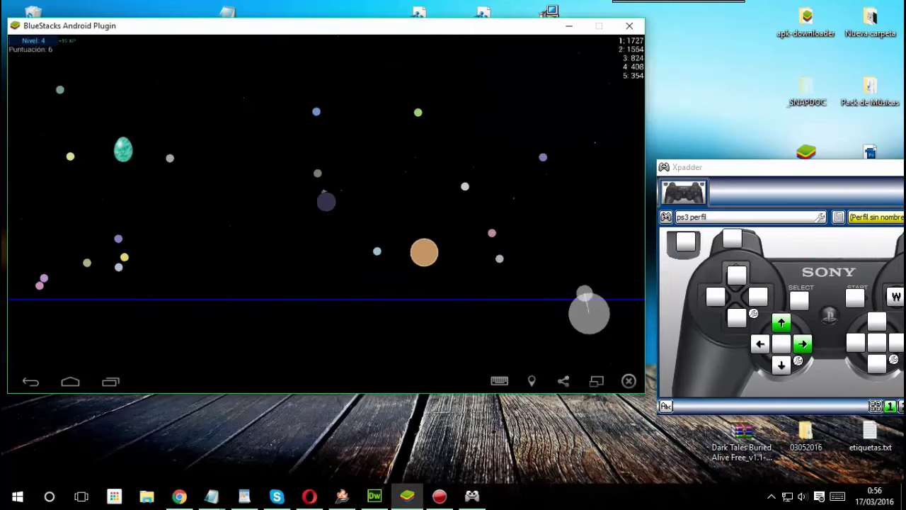
{"action": "key", "text": "Right"}
{"action": "left_click_drag", "start_coordinate": [758, 168], "coordinate": [723, 82]}
{"action": "left_click", "coordinate": [538, 170]}
- Steer the cell in all four directions to collect dots, testing the gamepad's mapped arrow controls
{"action": "key", "text": "Left"}
{"action": "key", "text": "Down"}
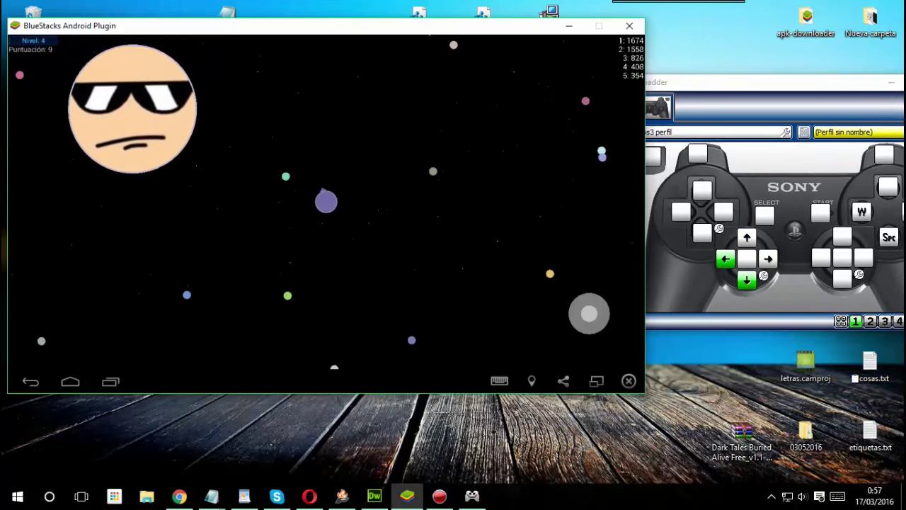
{"action": "key", "text": "Right"}
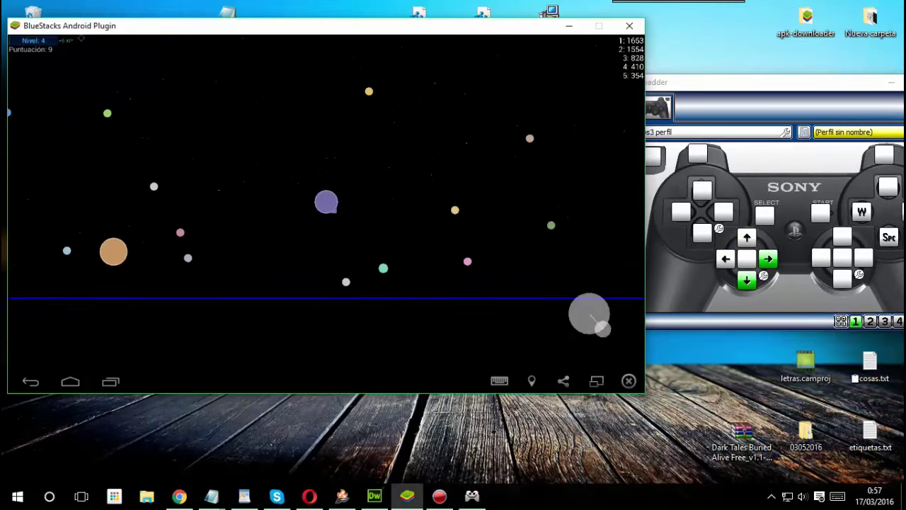
{"action": "key", "text": "Up"}
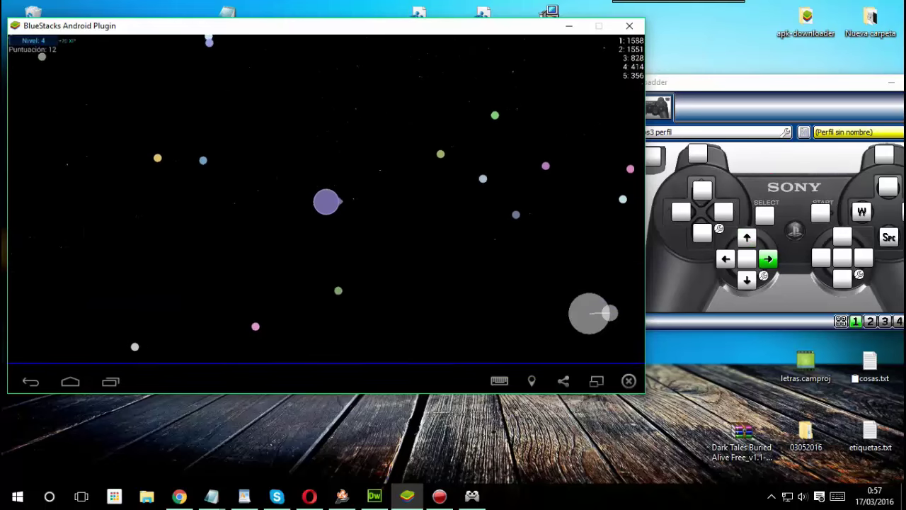
{"action": "key", "text": "Up"}
{"action": "key", "text": "Down"}
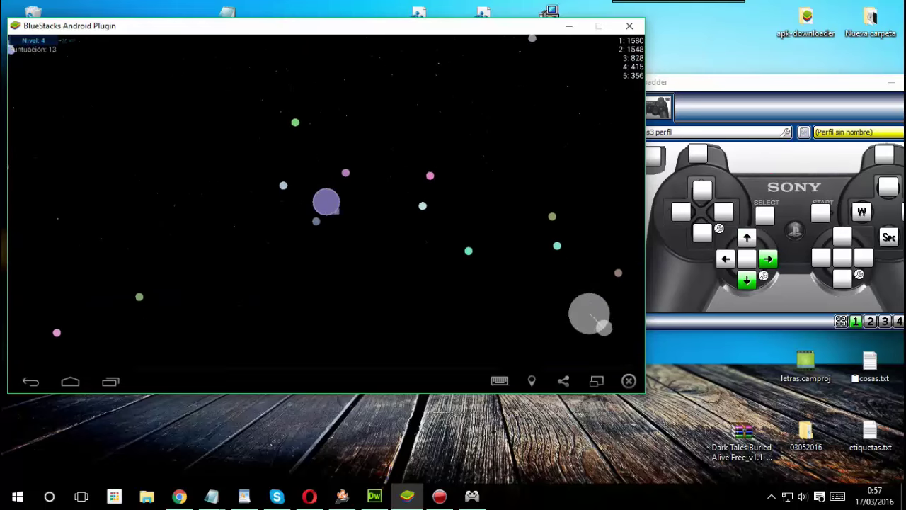
{"action": "key", "text": "Up"}
{"action": "key", "text": "Down"}
{"action": "key", "text": "Left"}
{"action": "key", "text": "Up"}
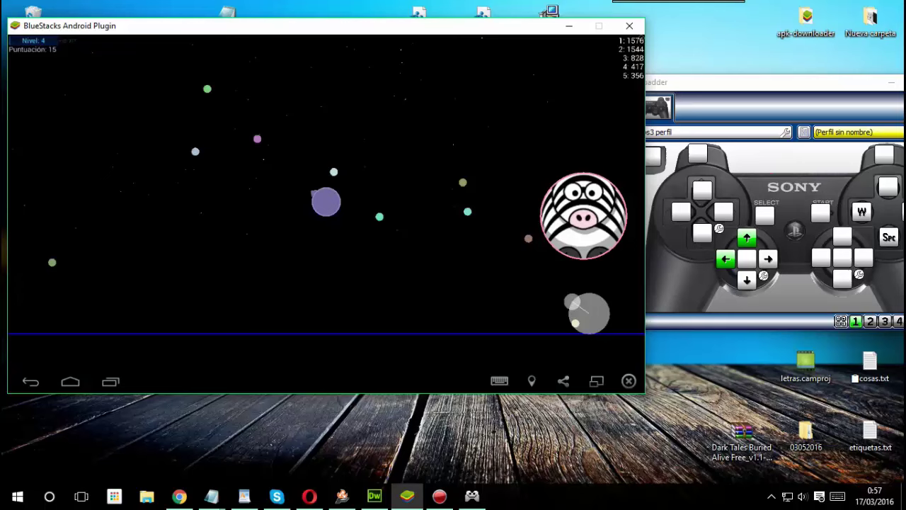
{"action": "key", "text": "Right"}
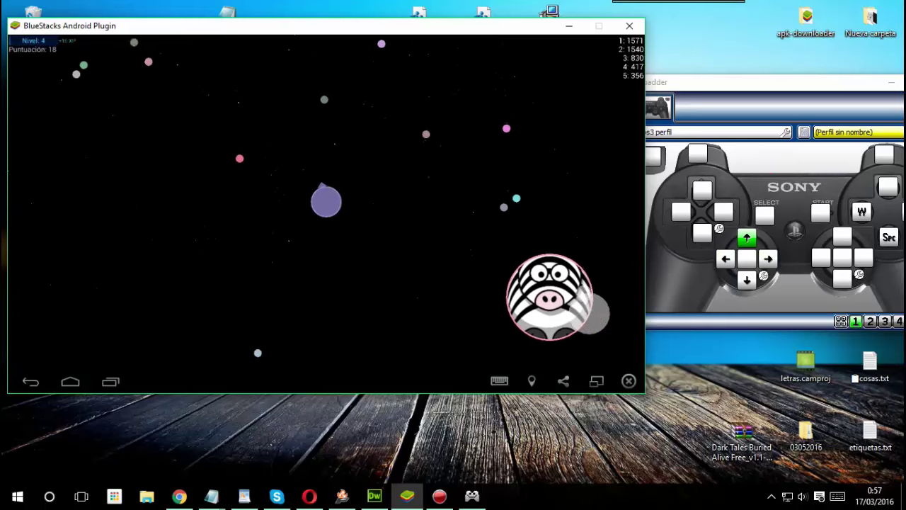
{"action": "key", "text": "Right"}
{"action": "key", "text": "Up"}
{"action": "key", "text": "Right"}
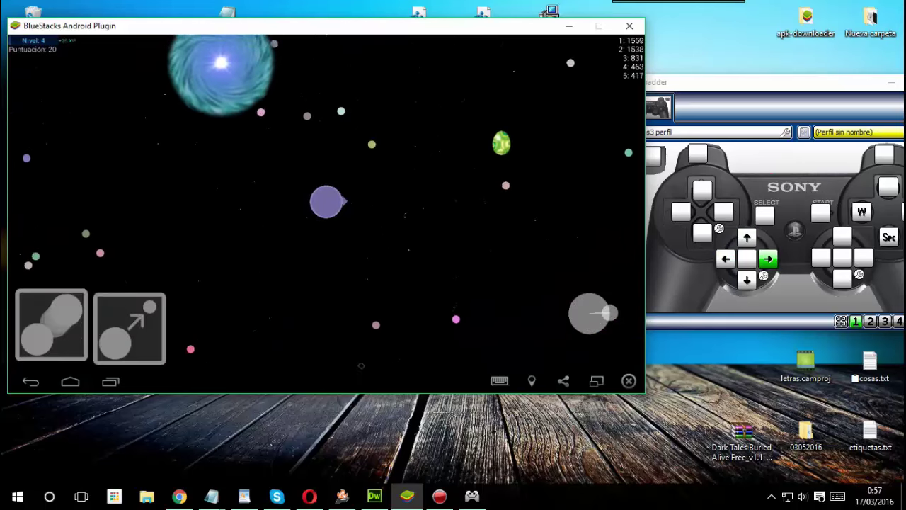
{"action": "key", "text": "Up"}
{"action": "key", "text": "Left"}
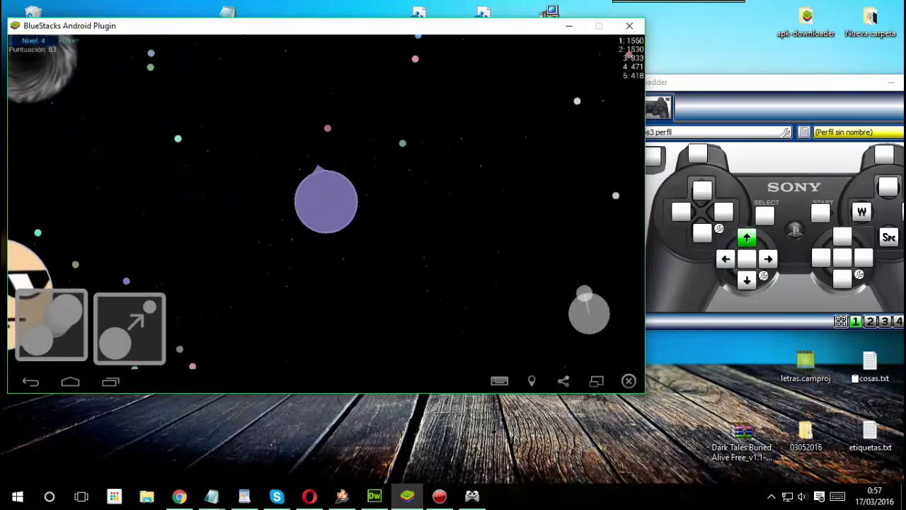
{"action": "key", "text": "Right"}
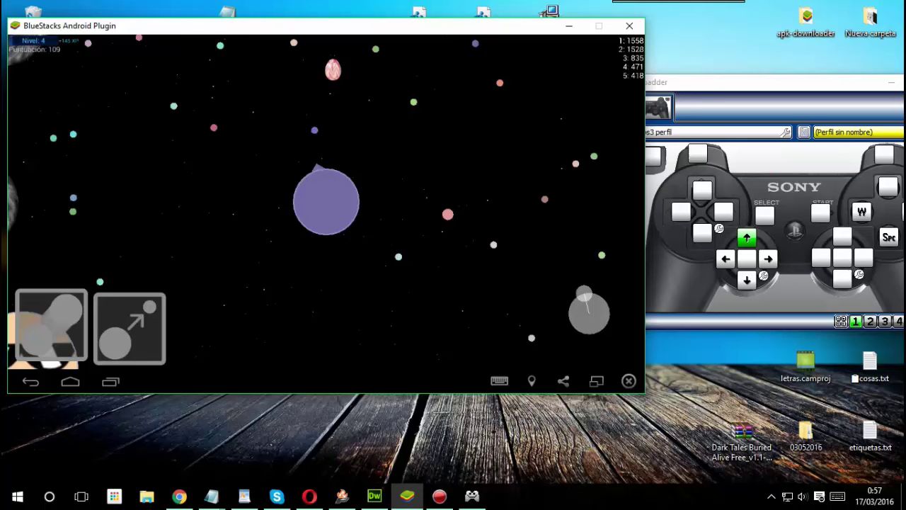
{"action": "key", "text": "Left"}
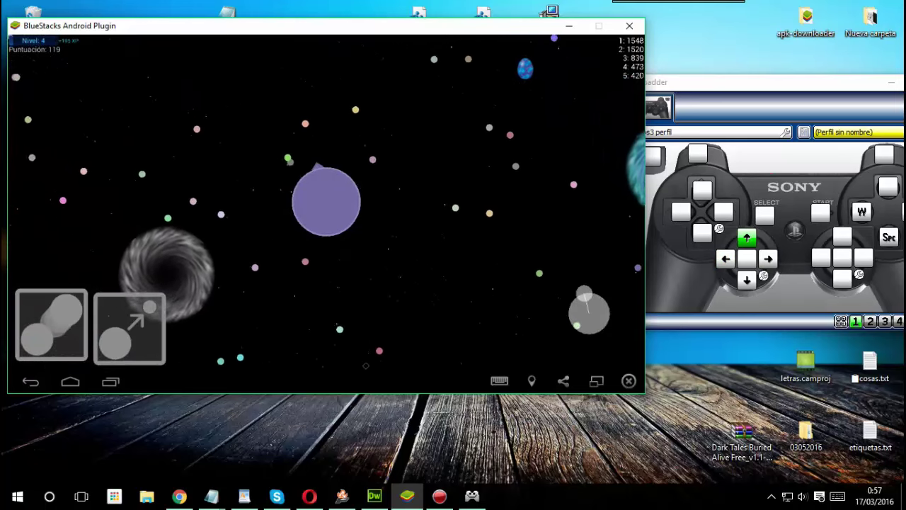
{"action": "key", "text": "Right"}
{"action": "key", "text": "Down"}
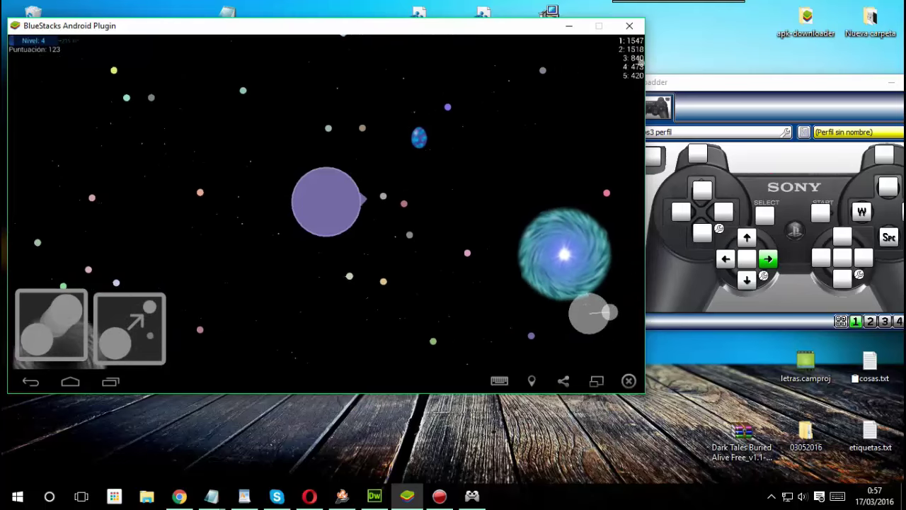
{"action": "key", "text": "Up"}
{"action": "key", "text": "Right"}
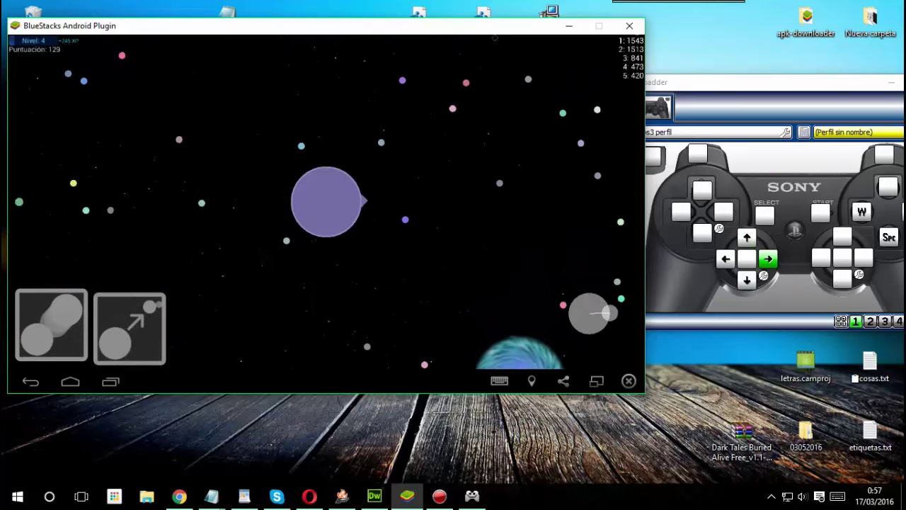
- Close the BlueStacks game window and the Xpadder window
{"action": "left_click", "coordinate": [629, 25]}
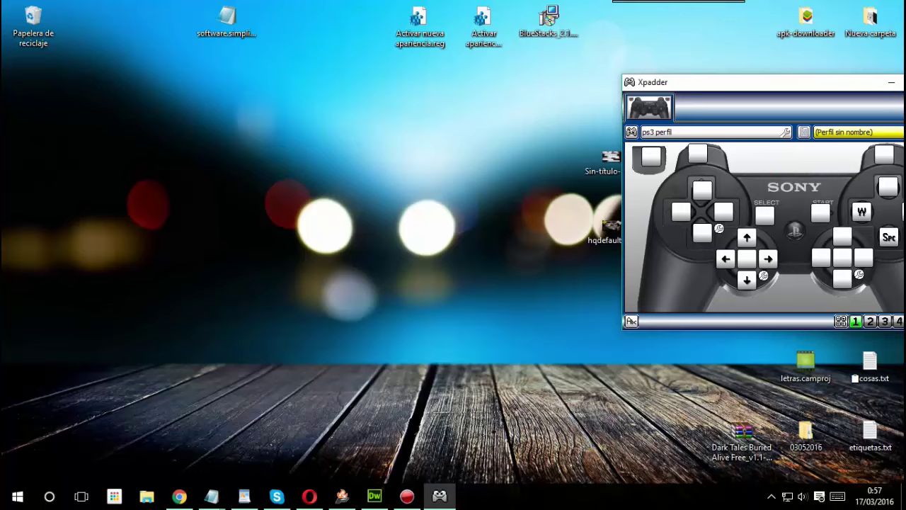
{"action": "left_click_drag", "start_coordinate": [775, 86], "coordinate": [501, 95]}
{"action": "left_click", "coordinate": [678, 91]}
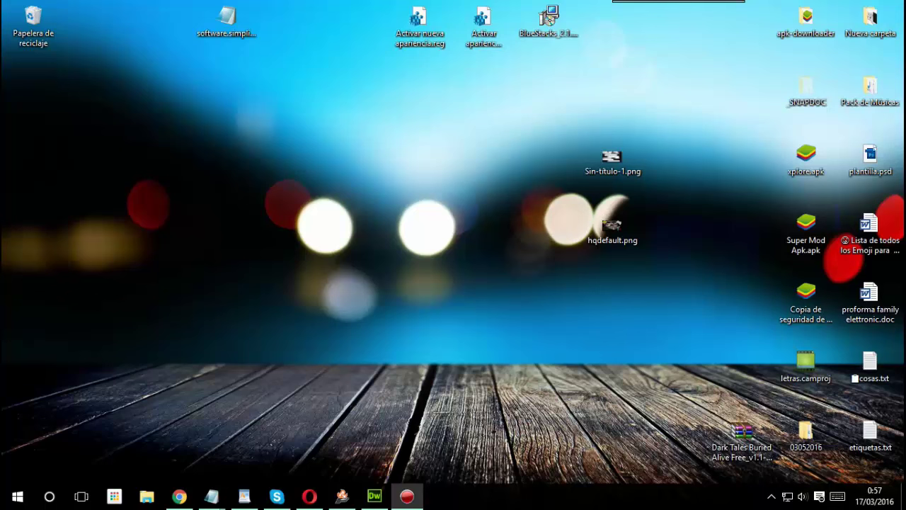
- Place the software.simplicial.nebulous.cfg file in an empty area of the desktop and refresh the desktop
{"action": "left_click_drag", "start_coordinate": [226, 18], "coordinate": [162, 160]}
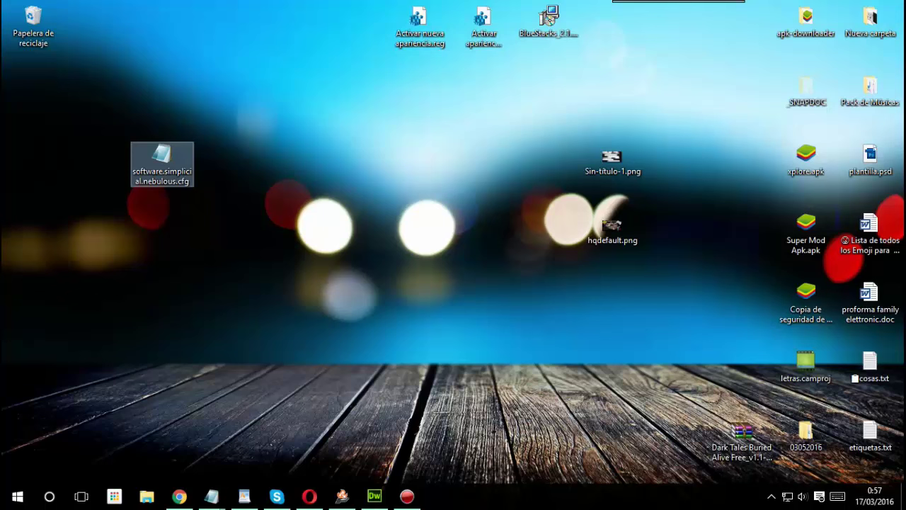
{"action": "right_click", "coordinate": [304, 236]}
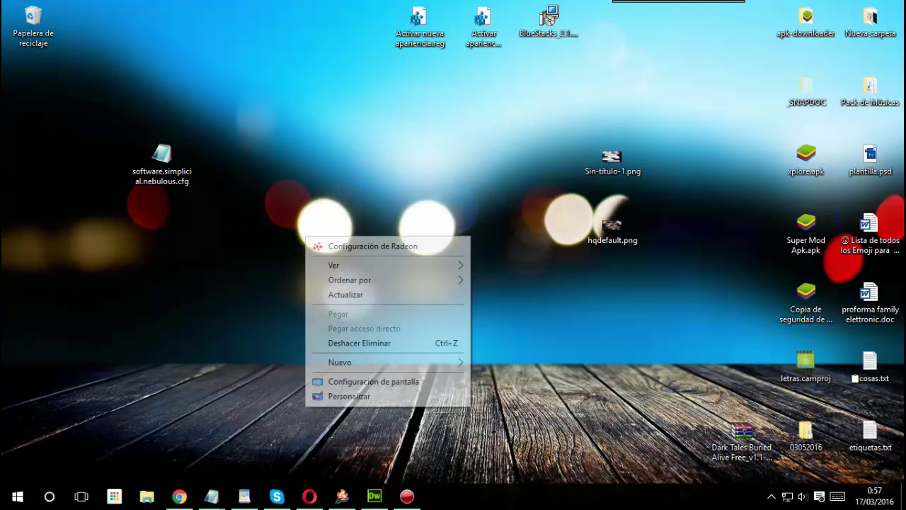
{"action": "left_click", "coordinate": [333, 293]}
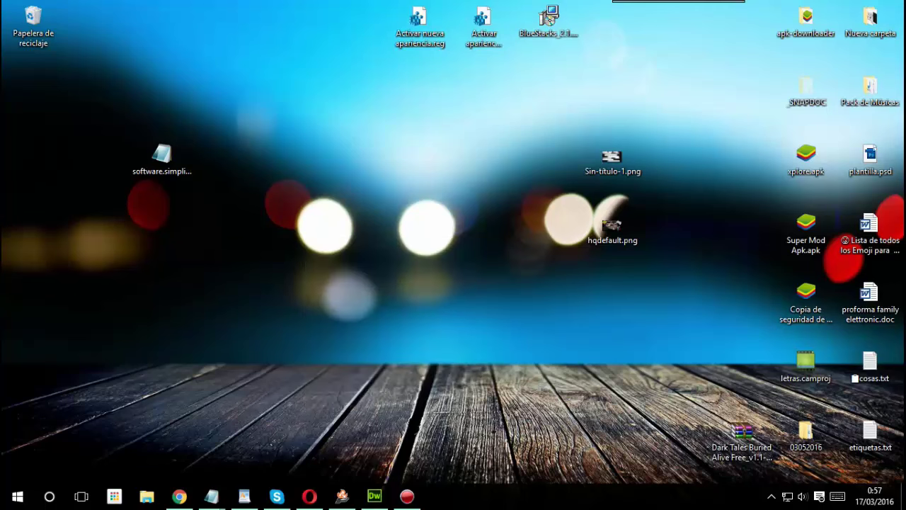
{"action": "left_click_drag", "start_coordinate": [162, 156], "coordinate": [186, 145]}
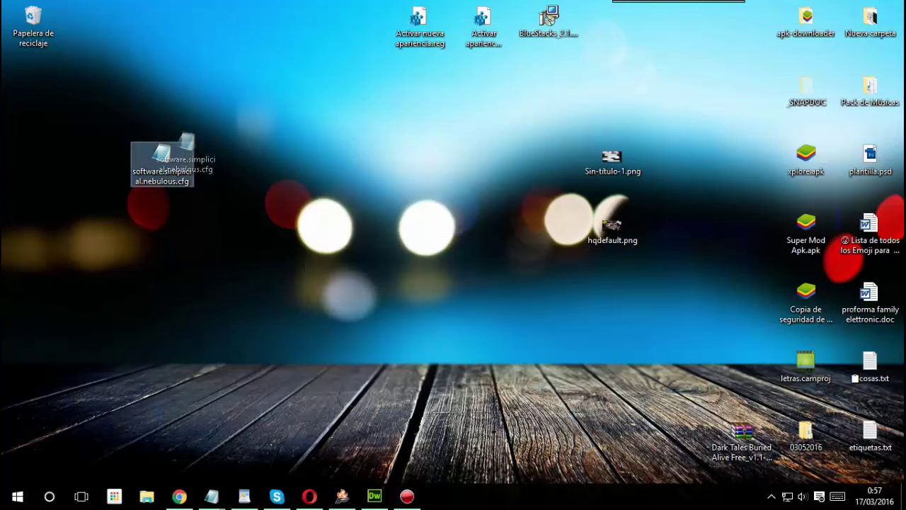
- Examine the key and gamepad mappings in software.simplicial.nebulous.cfg in an enlarged Notepad window, and close the file
{"action": "double_click", "coordinate": [162, 163]}
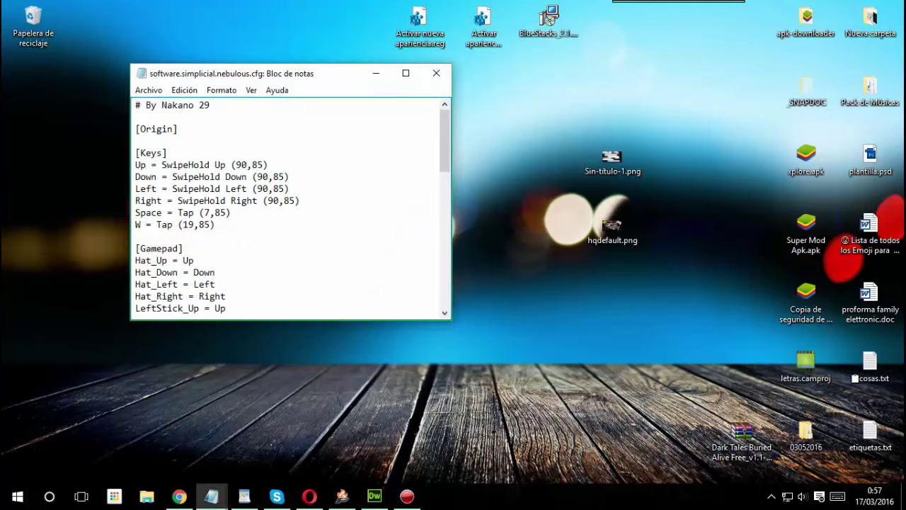
{"action": "left_click_drag", "start_coordinate": [422, 319], "coordinate": [422, 479]}
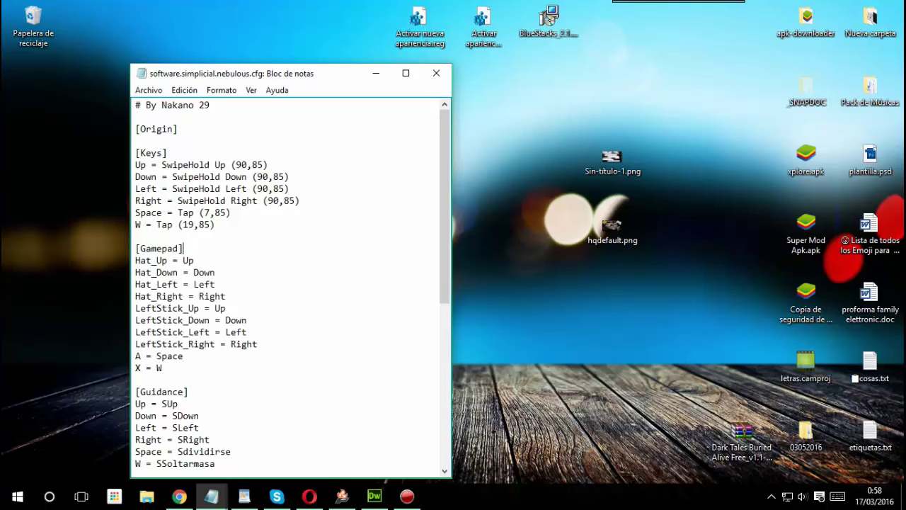
{"action": "left_click_drag", "start_coordinate": [319, 79], "coordinate": [309, 52]}
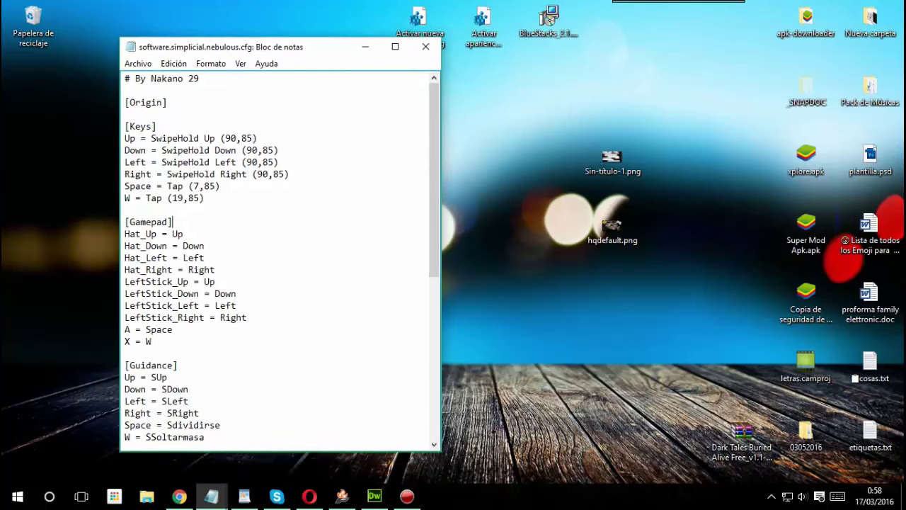
{"action": "left_click", "coordinate": [426, 47]}
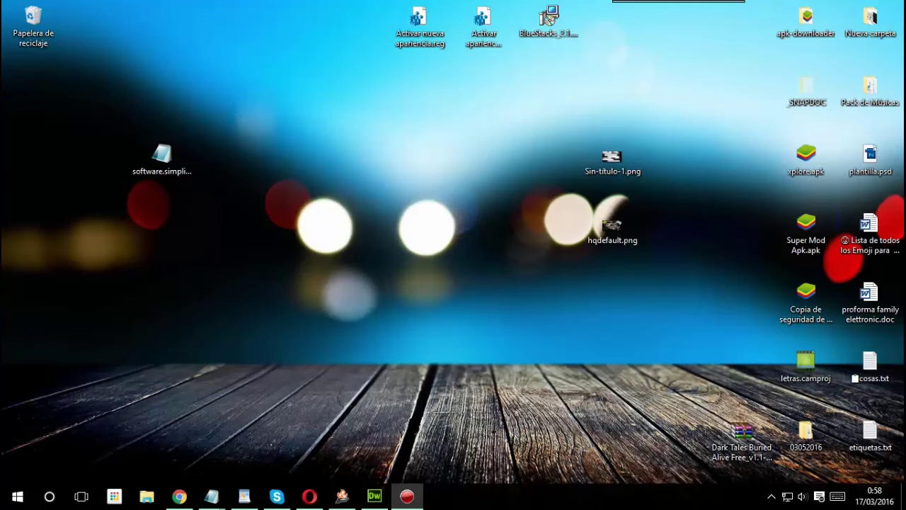
- Show the contents of Disco local (C:) in a File Explorer window and move the window slightly up
{"action": "key", "text": "super+e"}
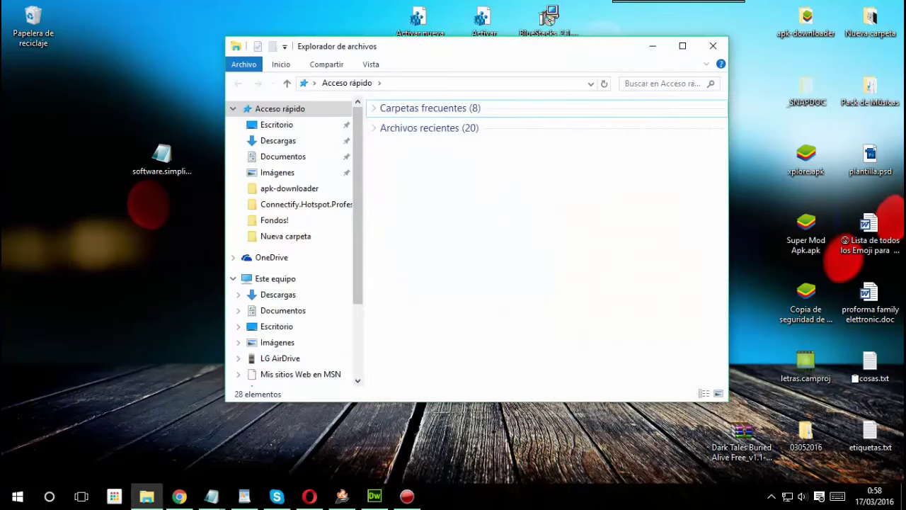
{"action": "left_click", "coordinate": [276, 279]}
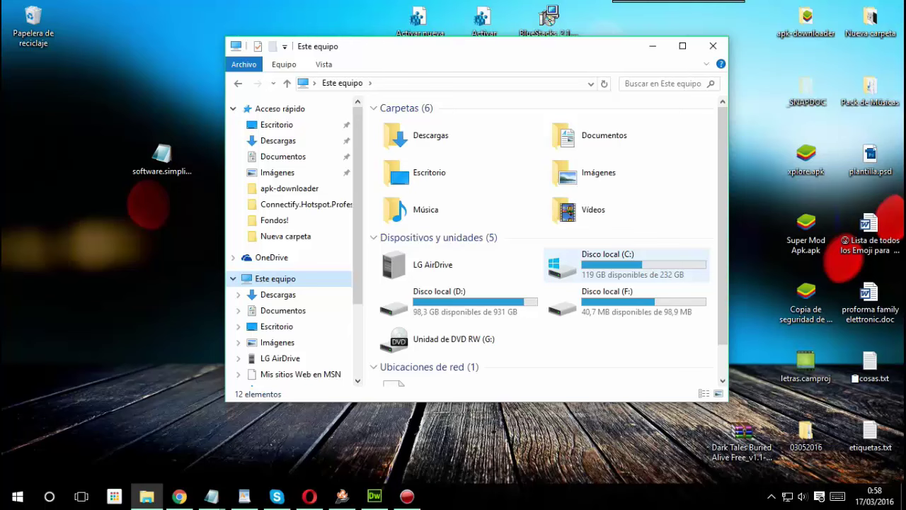
{"action": "double_click", "coordinate": [602, 275]}
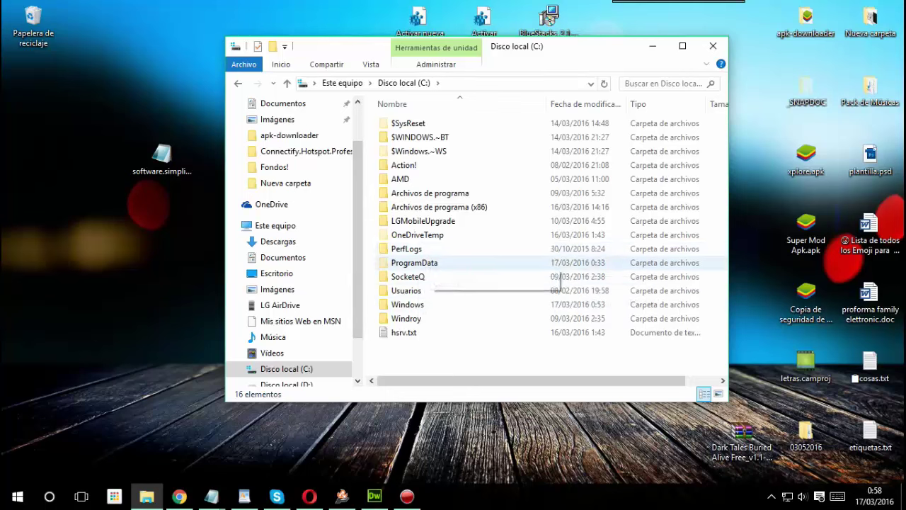
{"action": "mouse_move", "coordinate": [417, 260]}
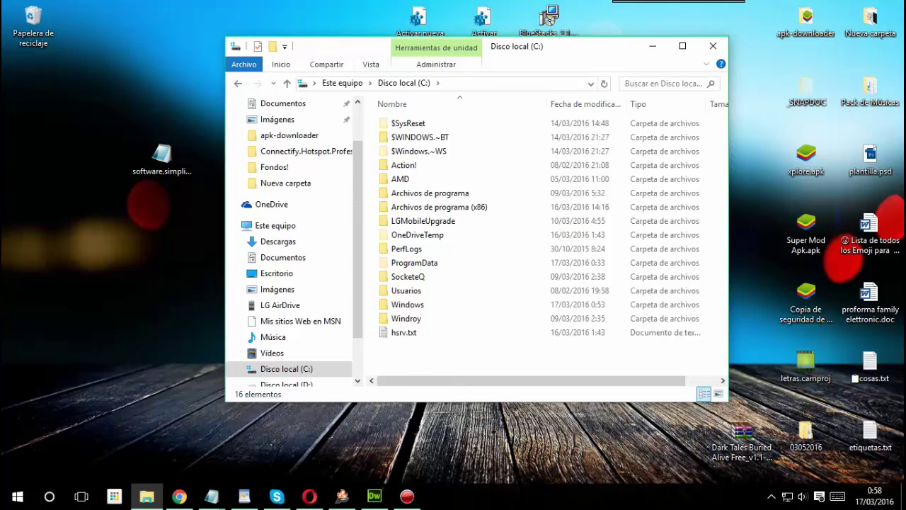
{"action": "left_click_drag", "start_coordinate": [354, 54], "coordinate": [345, 37]}
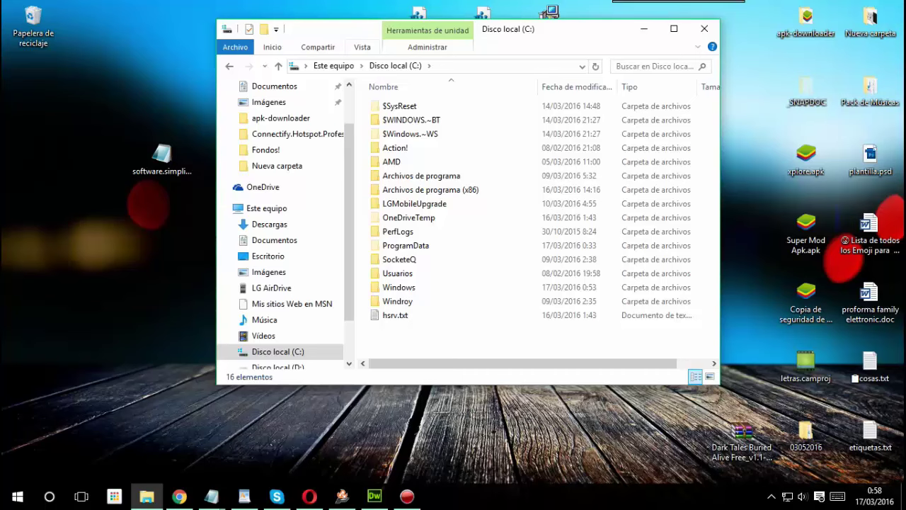
- Check the hidden files and folders setting in File Explorer's folder options without changing it, and close the dialog and the Explorer window
{"action": "left_click", "coordinate": [363, 48]}
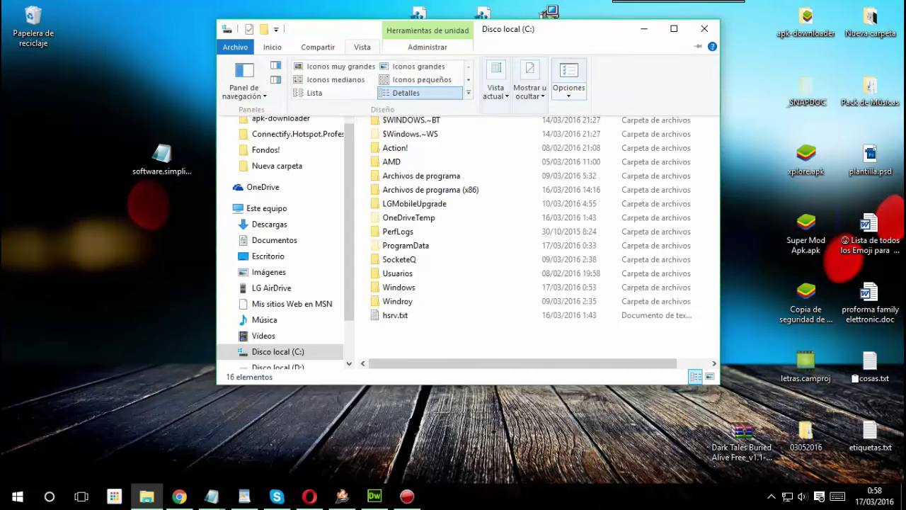
{"action": "key", "text": "Return"}
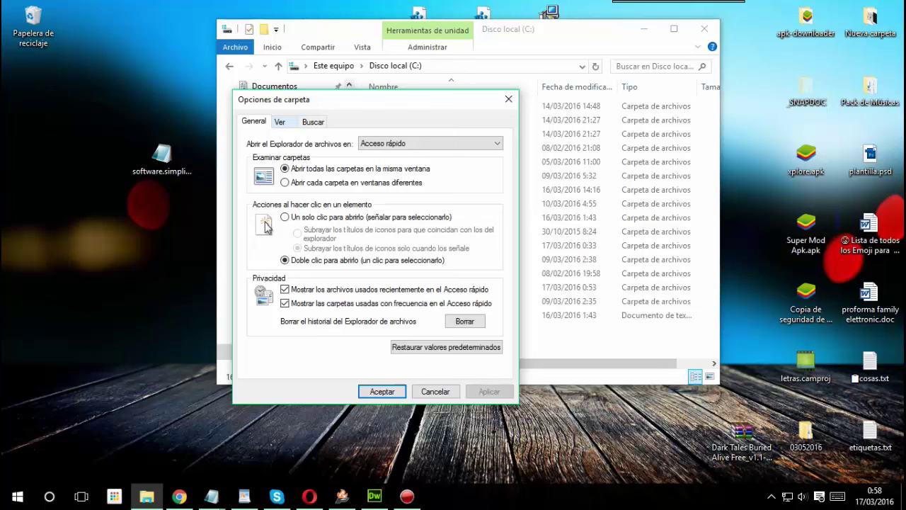
{"action": "key", "text": "ctrl+Tab"}
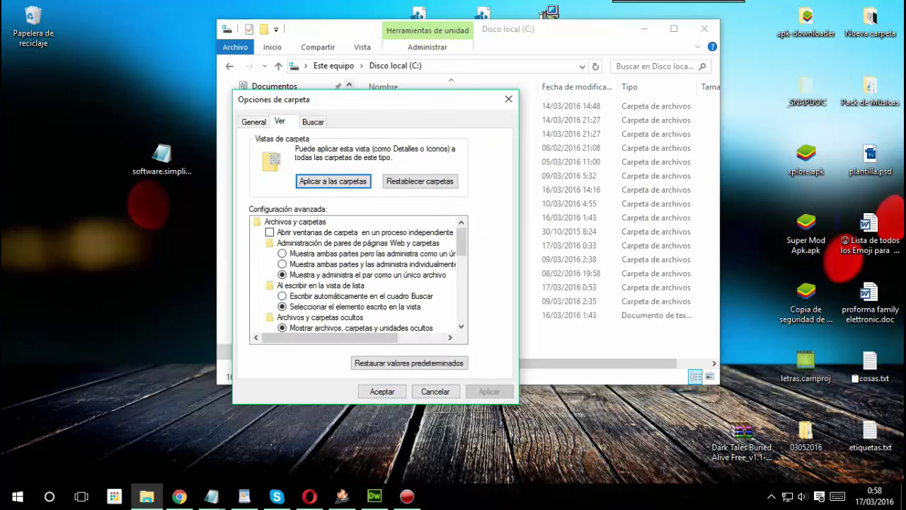
{"action": "scroll", "coordinate": [368, 253], "scroll_direction": "down", "scroll_amount": 2}
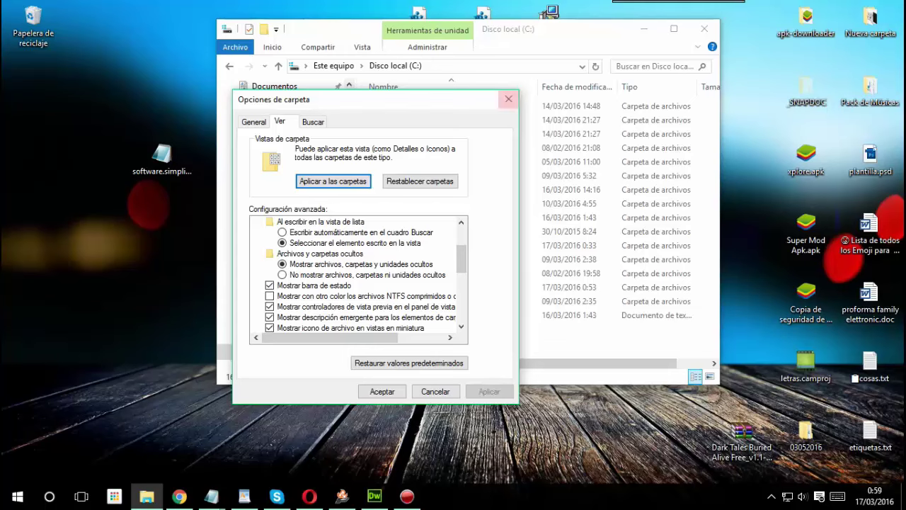
{"action": "left_click", "coordinate": [508, 98]}
{"action": "left_click", "coordinate": [704, 29]}
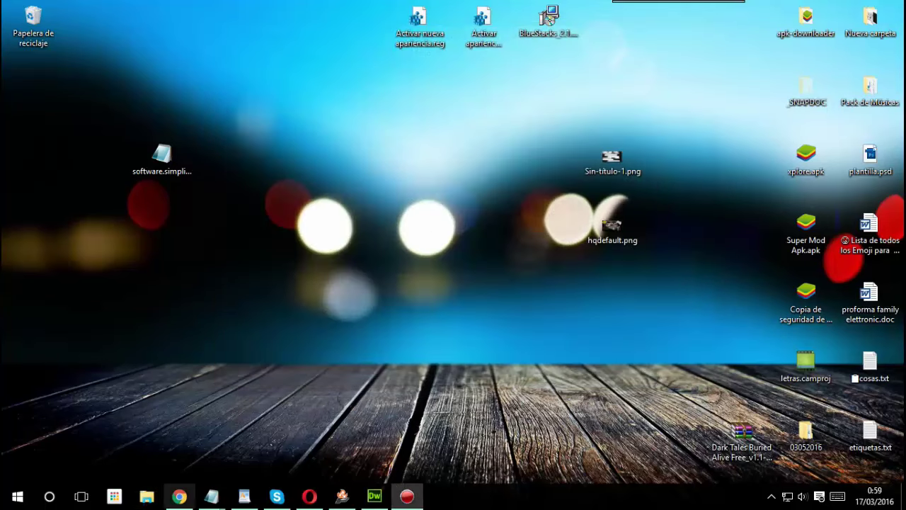
- Find Opciones del Explorador de archivos by searching Windows for "opciones de", view its Ver settings, and close the dialog
{"action": "left_click", "coordinate": [50, 497]}
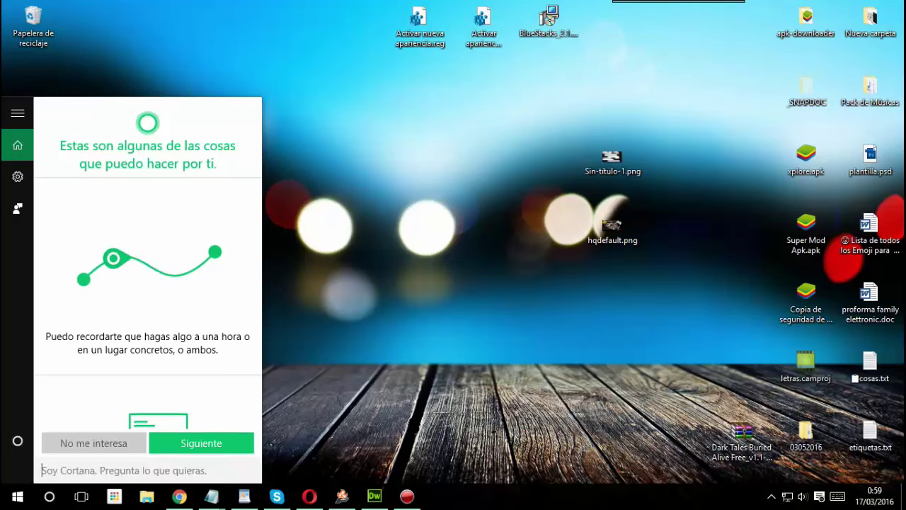
{"action": "type", "text": "opciones de"}
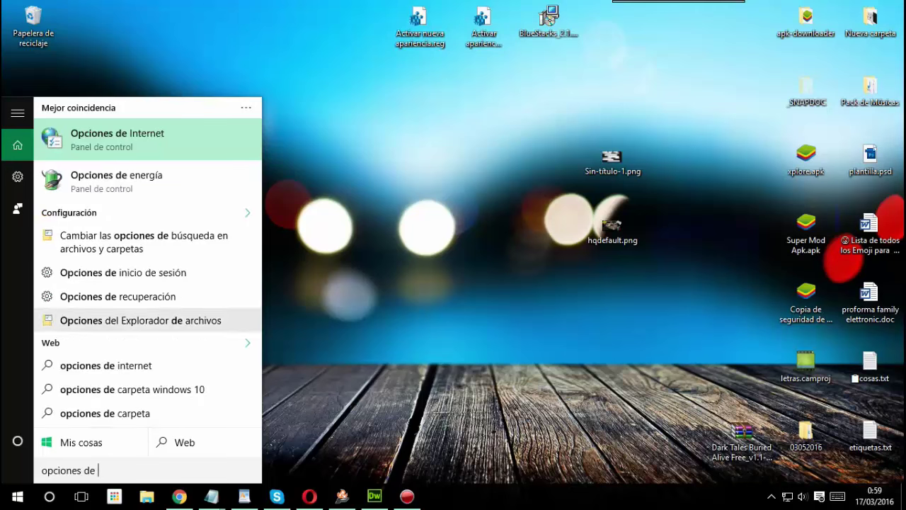
{"action": "left_click", "coordinate": [92, 320]}
{"action": "left_click", "coordinate": [105, 84]}
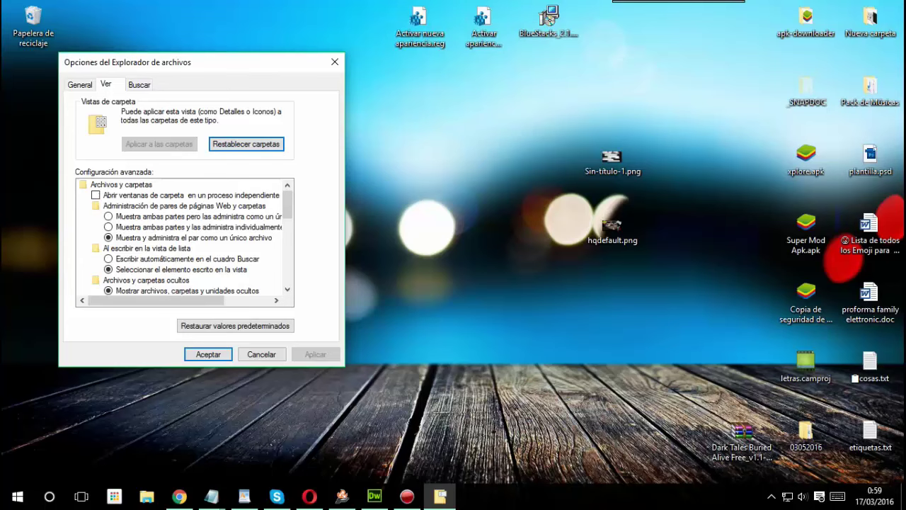
{"action": "left_click", "coordinate": [335, 61]}
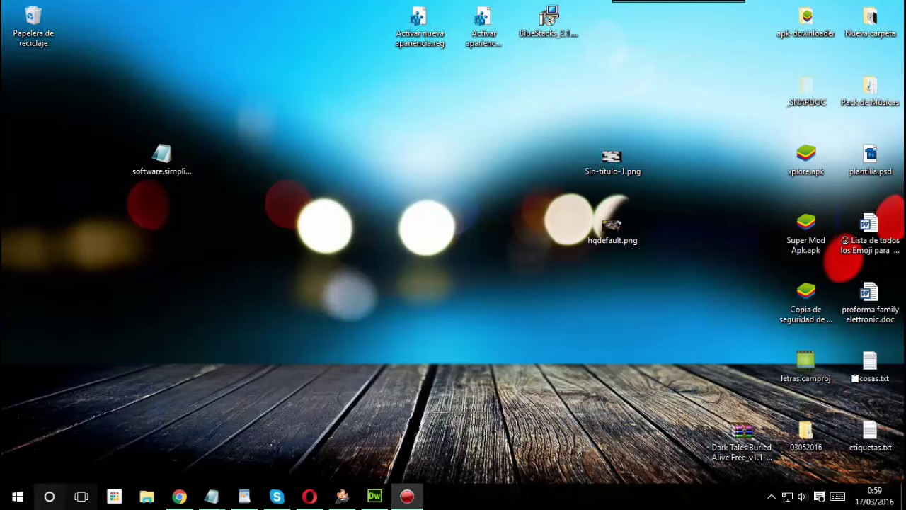
- Reach the Ver settings of Opciones del Explorador de archivos through the Control Panel, and close the dialog and the Control Panel
{"action": "right_click", "coordinate": [17, 496]}
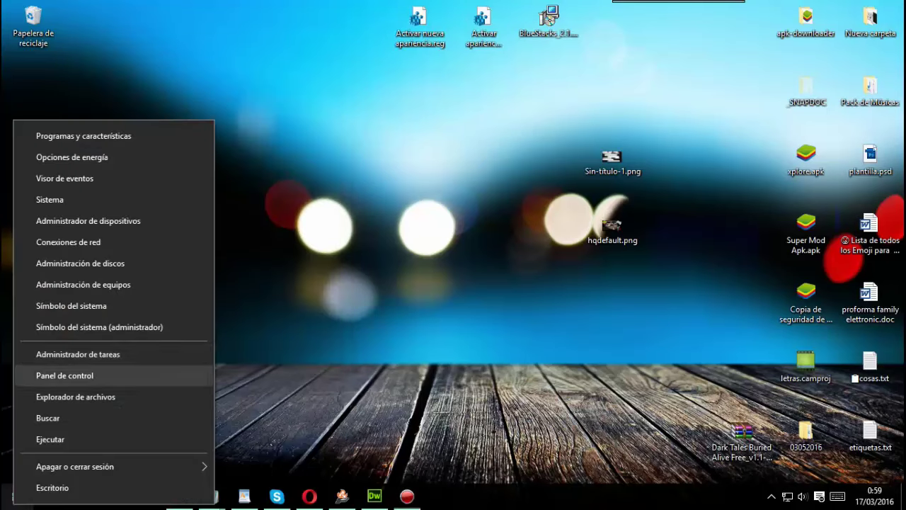
{"action": "left_click", "coordinate": [64, 375]}
{"action": "scroll", "coordinate": [527, 276], "scroll_direction": "down", "scroll_amount": 2}
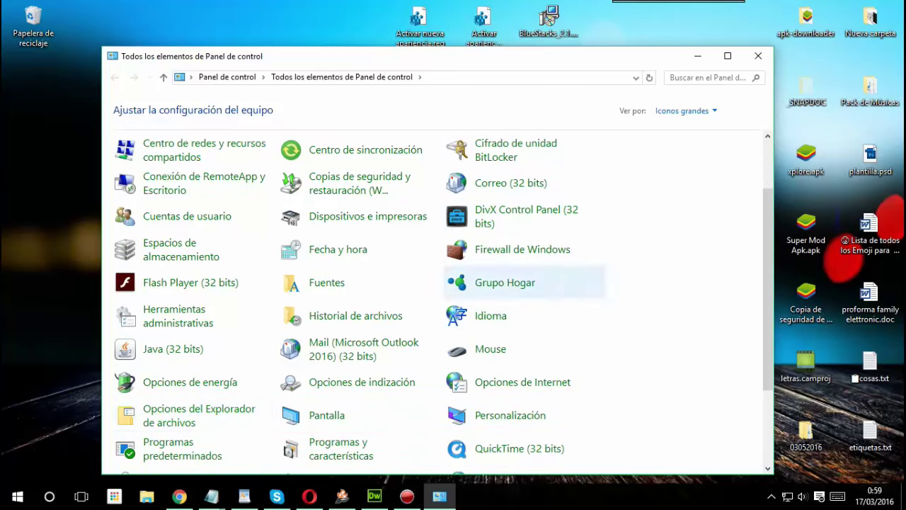
{"action": "left_click", "coordinate": [200, 414]}
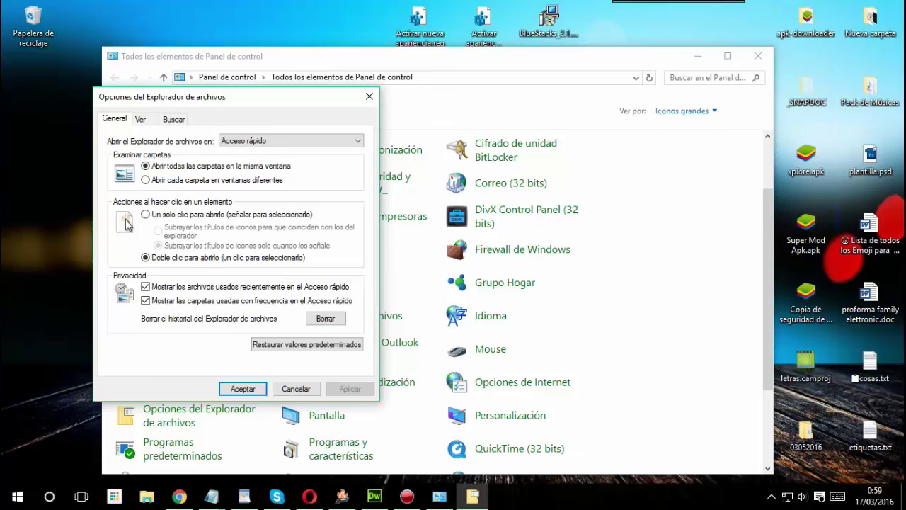
{"action": "left_click", "coordinate": [140, 119]}
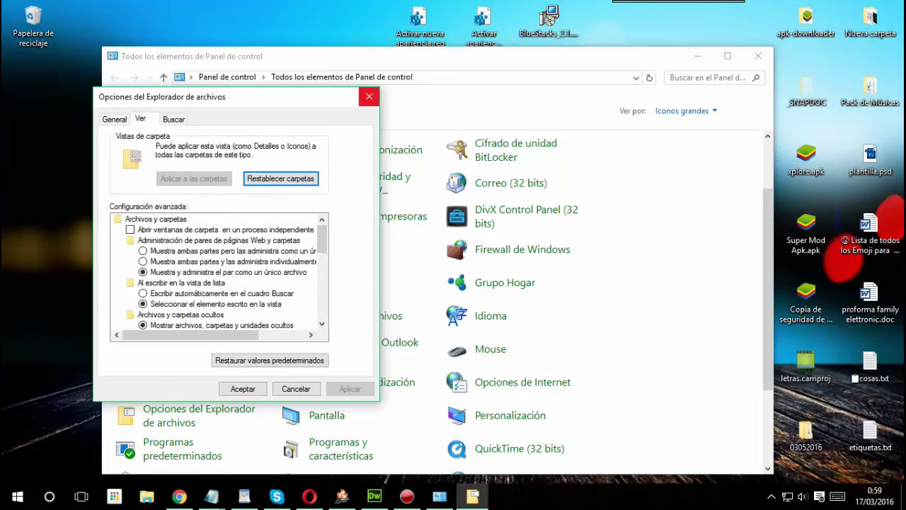
{"action": "left_click", "coordinate": [368, 96]}
{"action": "left_click", "coordinate": [758, 56]}
- Go to the folder C:\ProgramData\BlueStacks\UserData\InputMapper\UserFiles in File Explorer
{"action": "left_click", "coordinate": [146, 496]}
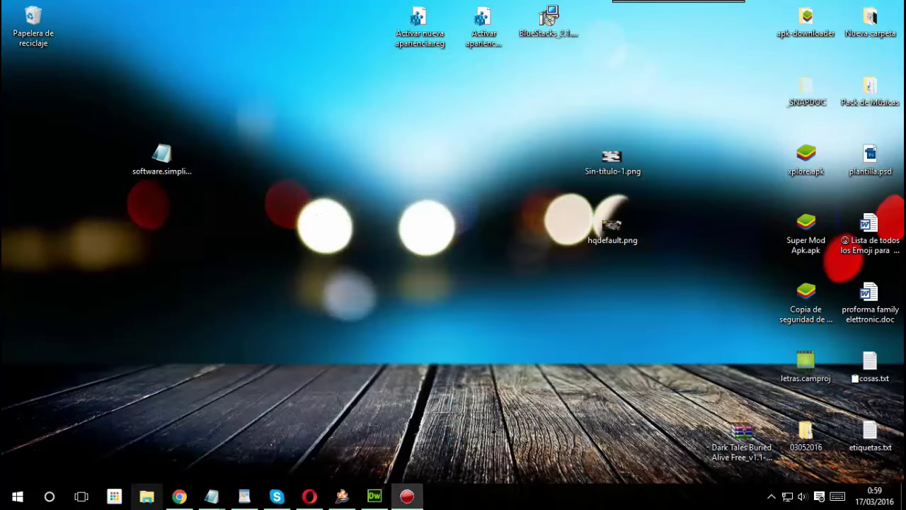
{"action": "left_click", "coordinate": [267, 261]}
{"action": "double_click", "coordinate": [608, 244]}
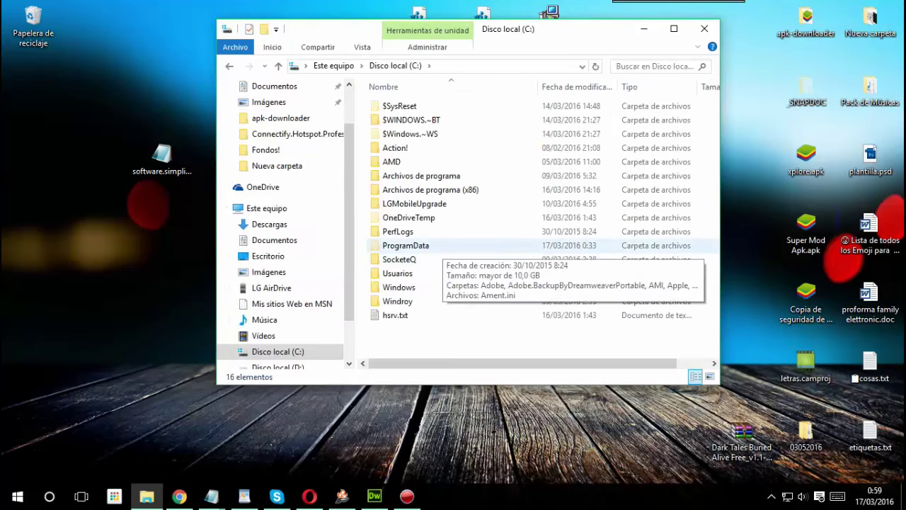
{"action": "double_click", "coordinate": [406, 245]}
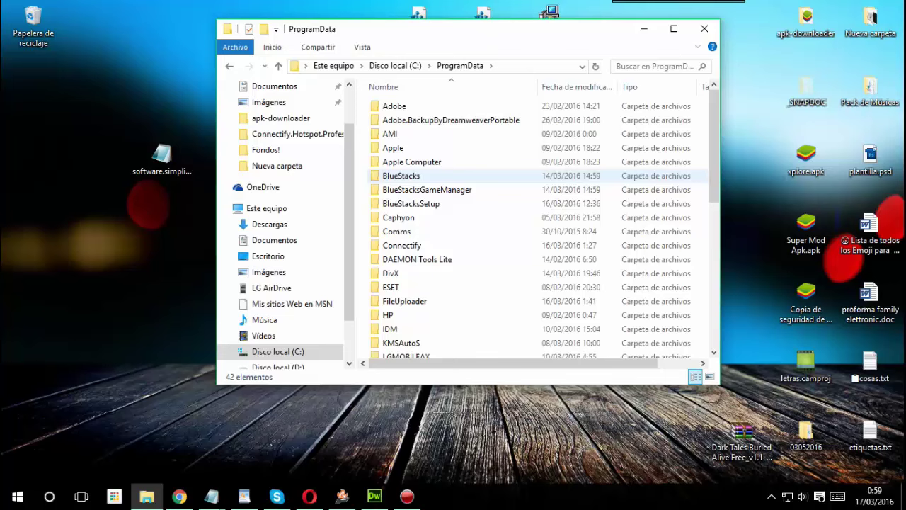
{"action": "double_click", "coordinate": [401, 176]}
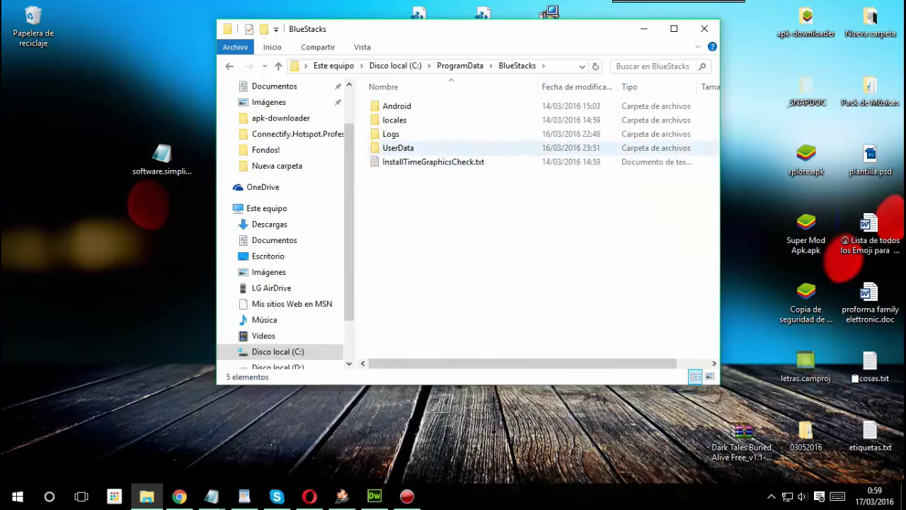
{"action": "double_click", "coordinate": [400, 147]}
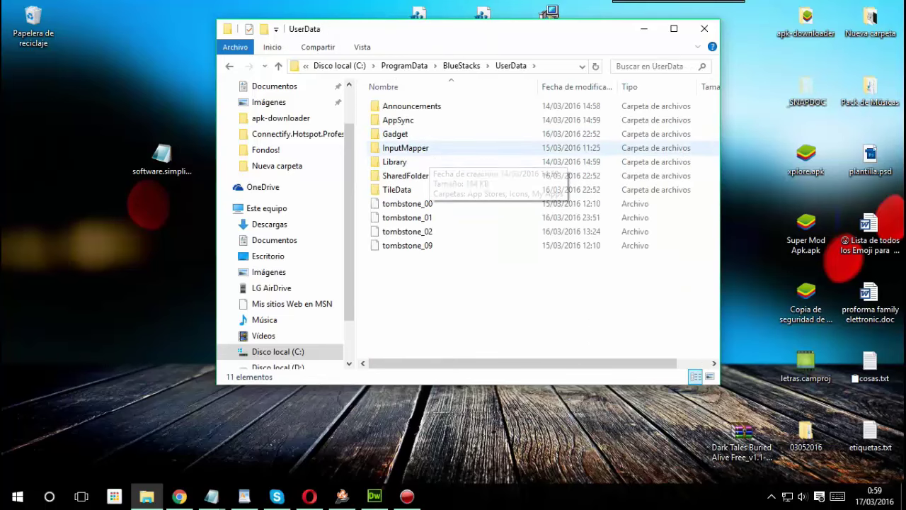
{"action": "double_click", "coordinate": [406, 147]}
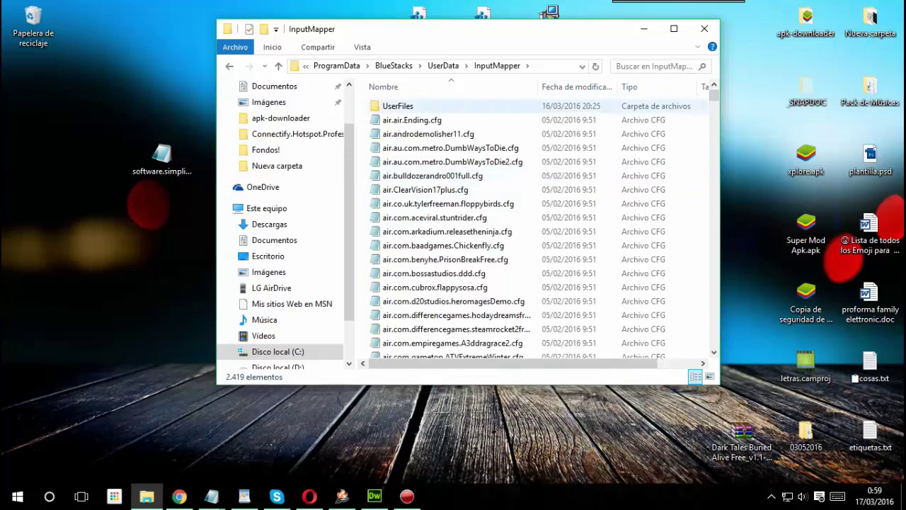
{"action": "double_click", "coordinate": [397, 106]}
- Check software.simplicial.nebulous.cfg in the UserFiles folder by opening it, and return to the folder
{"action": "left_click", "coordinate": [439, 260]}
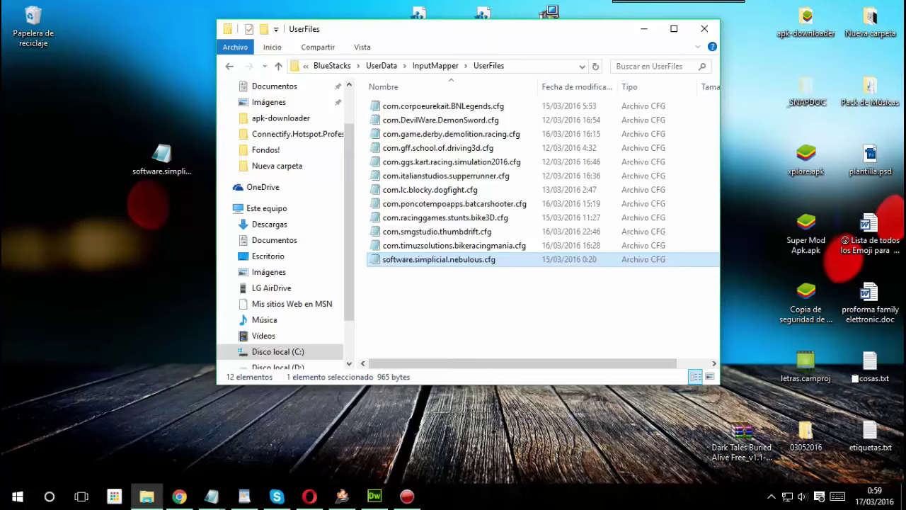
{"action": "double_click", "coordinate": [439, 260]}
{"action": "left_click", "coordinate": [425, 47]}
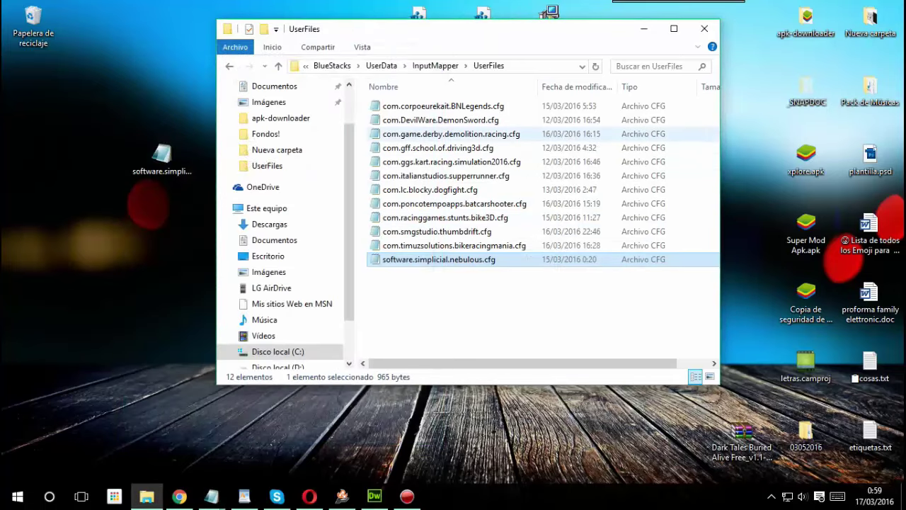
- Browse to C:\Archivos de programa\Andy\resources\keymapper to view Andy's key-mapping folder, and close the File Explorer window
{"action": "left_click", "coordinate": [266, 208]}
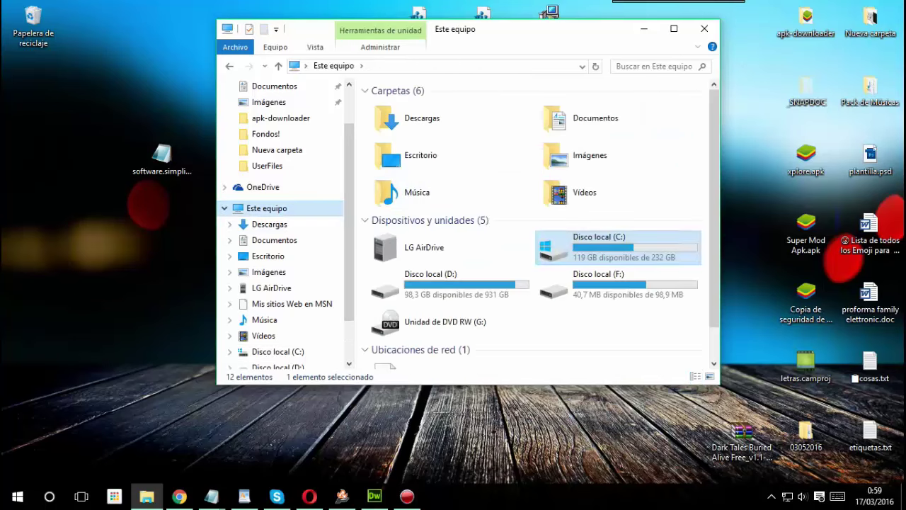
{"action": "double_click", "coordinate": [602, 247]}
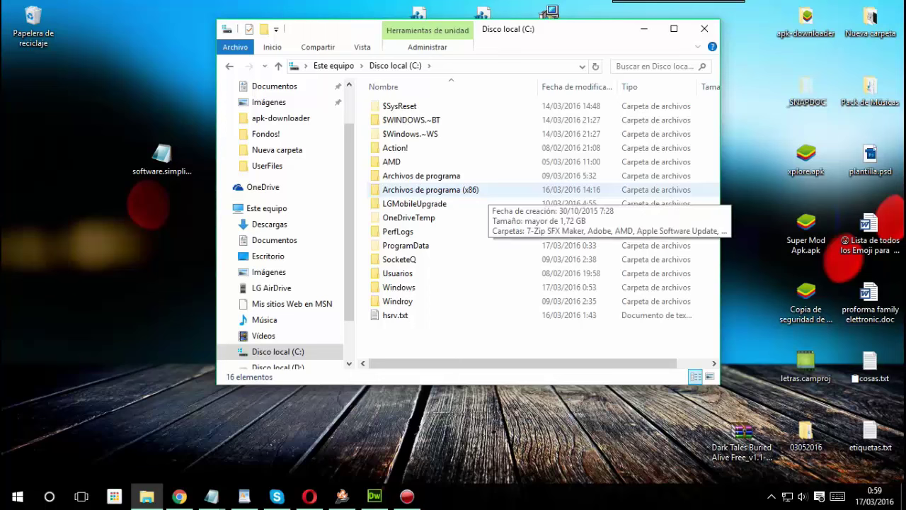
{"action": "double_click", "coordinate": [487, 190]}
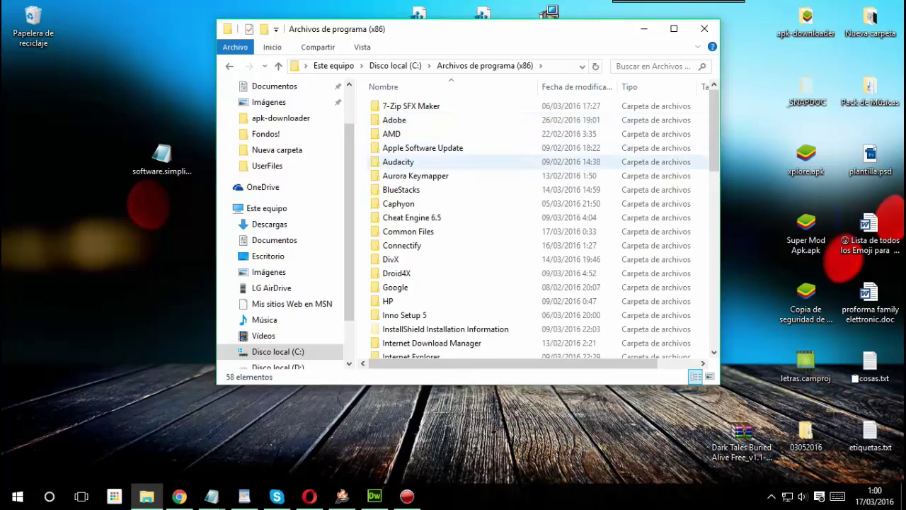
{"action": "key", "text": "BackSpace"}
{"action": "double_click", "coordinate": [453, 175]}
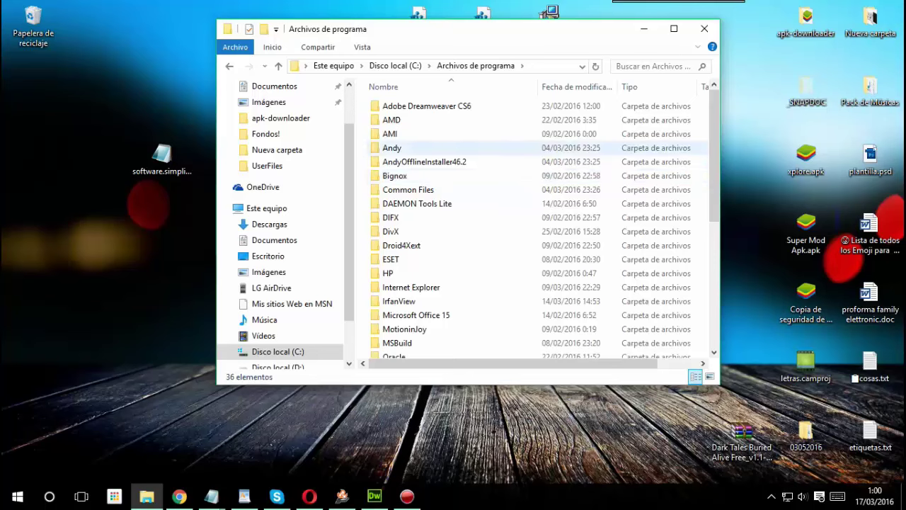
{"action": "double_click", "coordinate": [392, 148]}
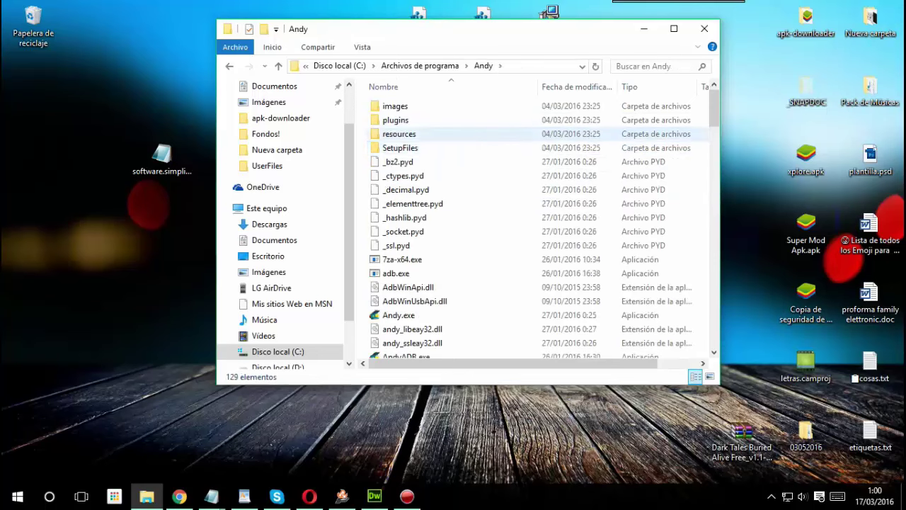
{"action": "double_click", "coordinate": [400, 134]}
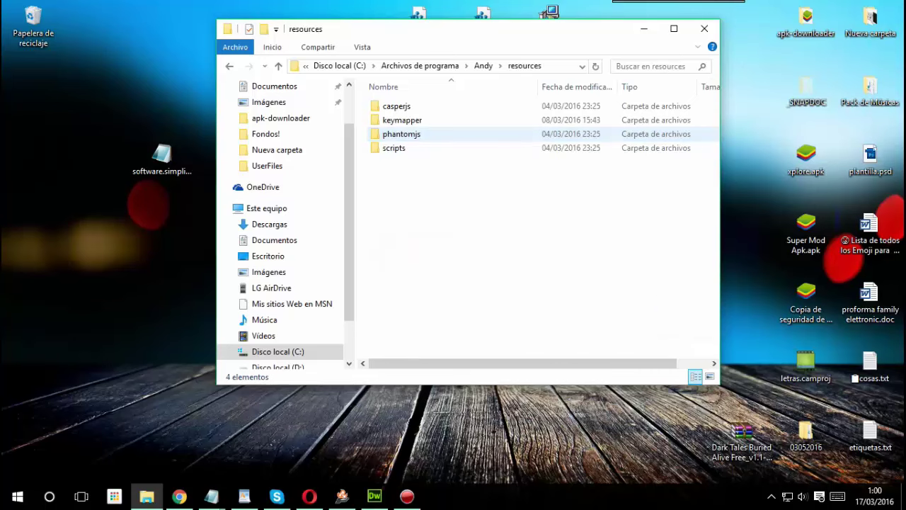
{"action": "double_click", "coordinate": [402, 119]}
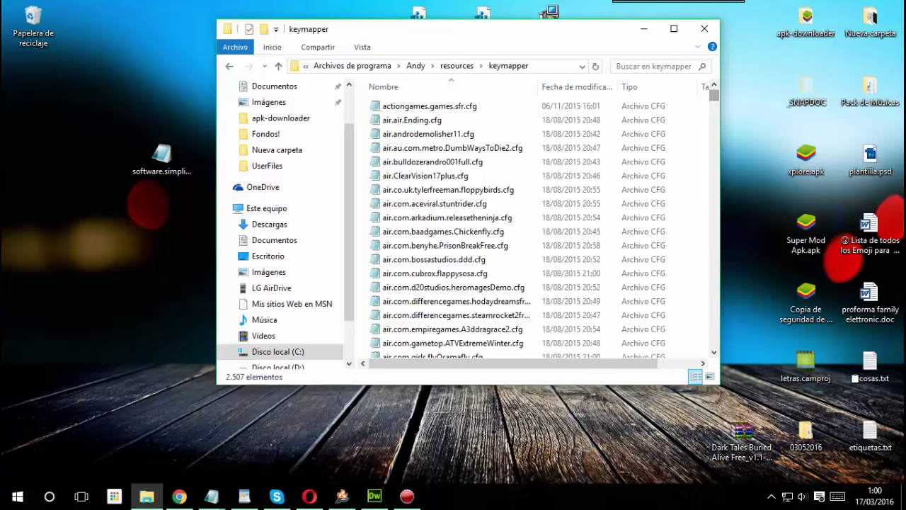
{"action": "mouse_move", "coordinate": [714, 95]}
{"action": "left_mouse_down"}
{"action": "mouse_move", "coordinate": [715, 322]}
{"action": "mouse_move", "coordinate": [713, 96]}
{"action": "left_mouse_up"}
{"action": "left_click", "coordinate": [705, 28]}
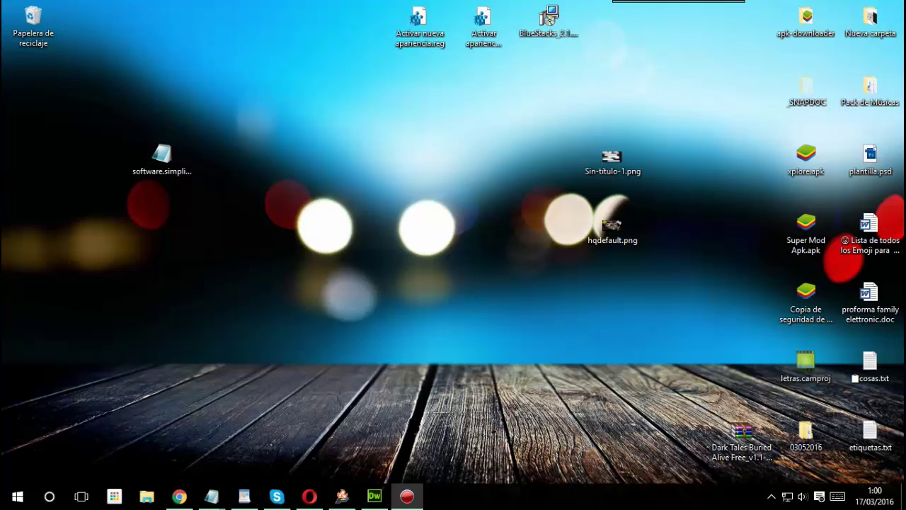
- Show the hidden notification area icons, dismiss them and return to the desktop
{"action": "left_click", "coordinate": [771, 497]}
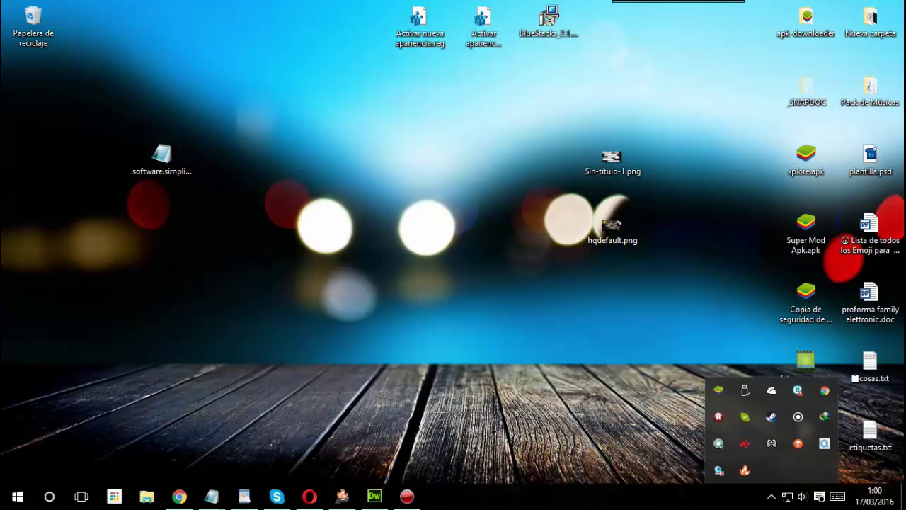
{"action": "left_click", "coordinate": [623, 383]}
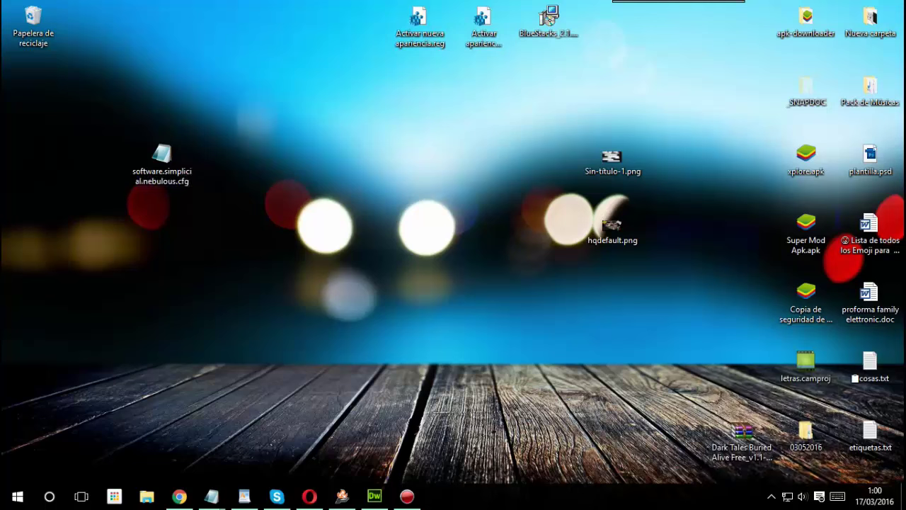